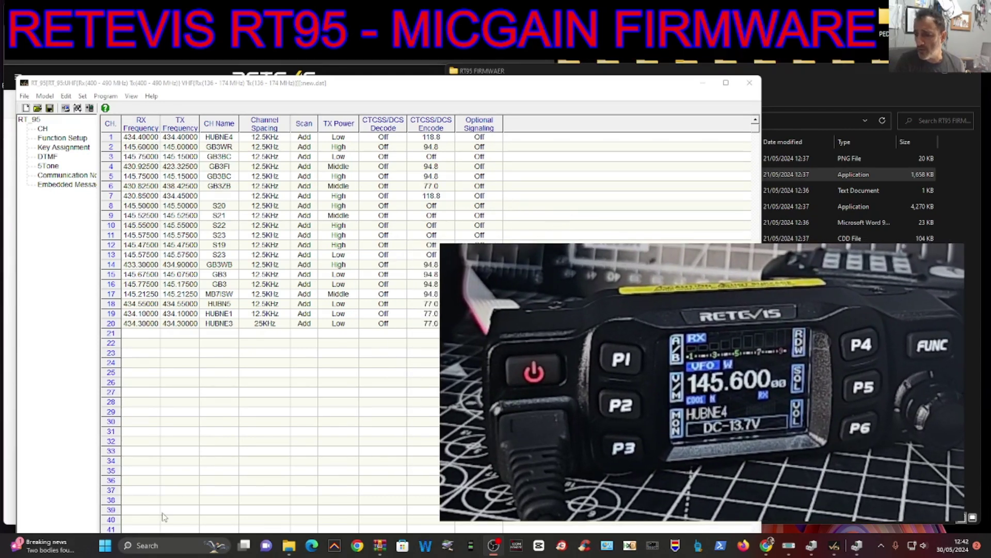
Step: Check in Device Manager's Ports (COM & LPT) list which COM port the Prolific USB serial cable uses, and close Device Manager
right_click(105, 546)
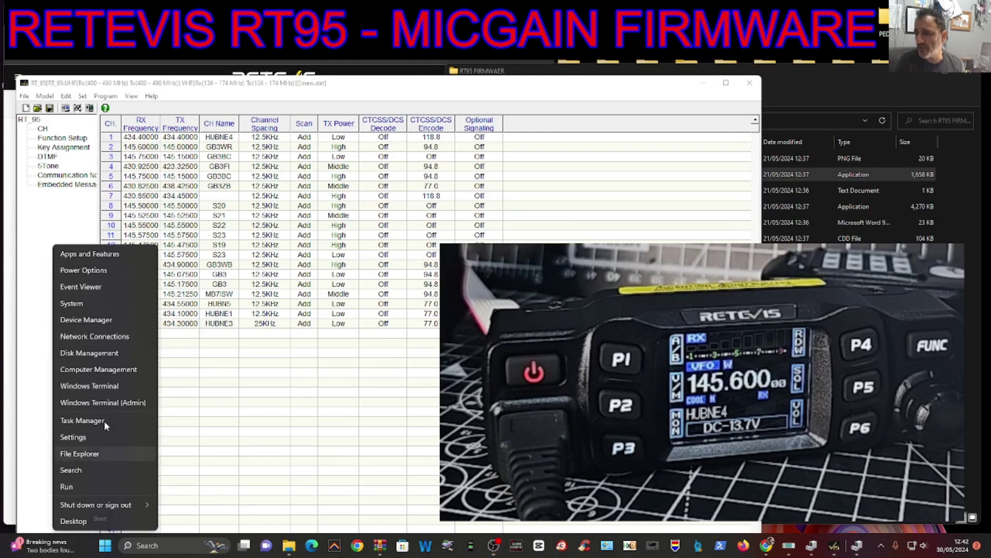
click(89, 320)
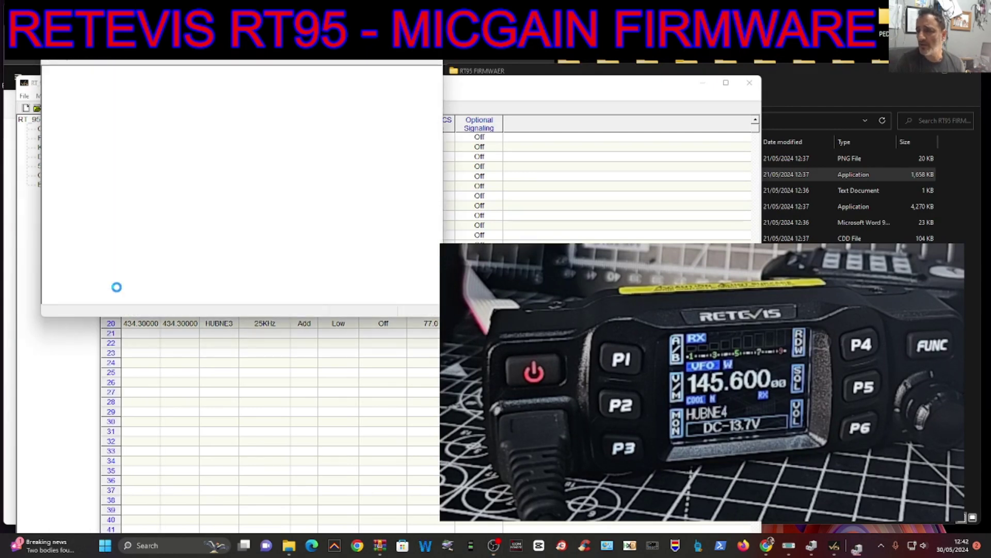
double_click(93, 210)
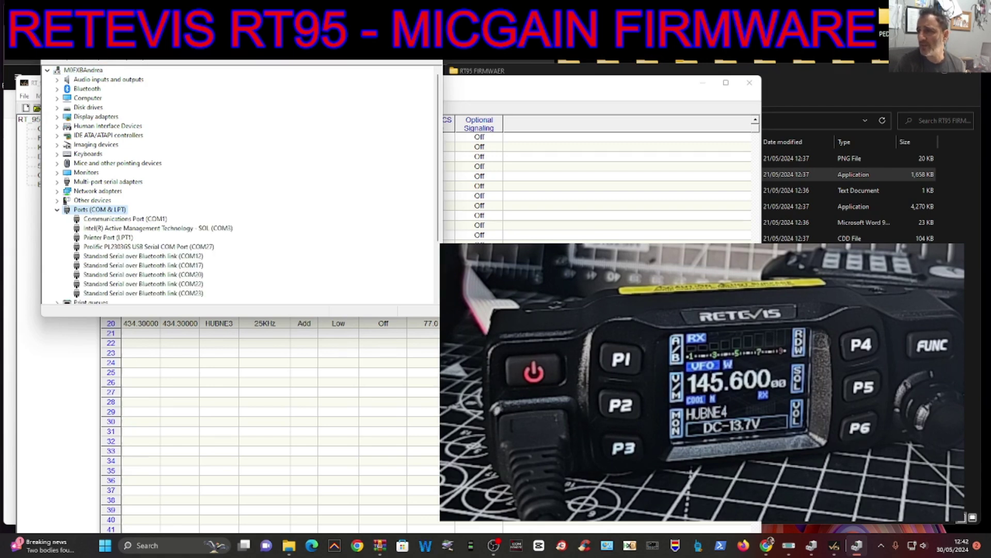
click(429, 53)
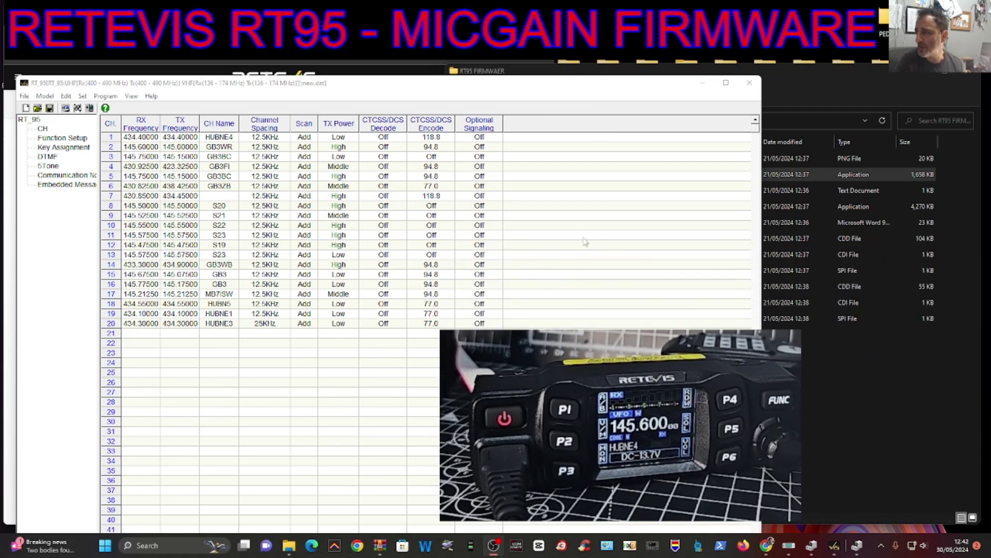
Step: Run QXCodePro_Update_Setup_1.04 as administrator from the RT95 FIRMWAER folder, install it with the default options and launch the updater
click(854, 85)
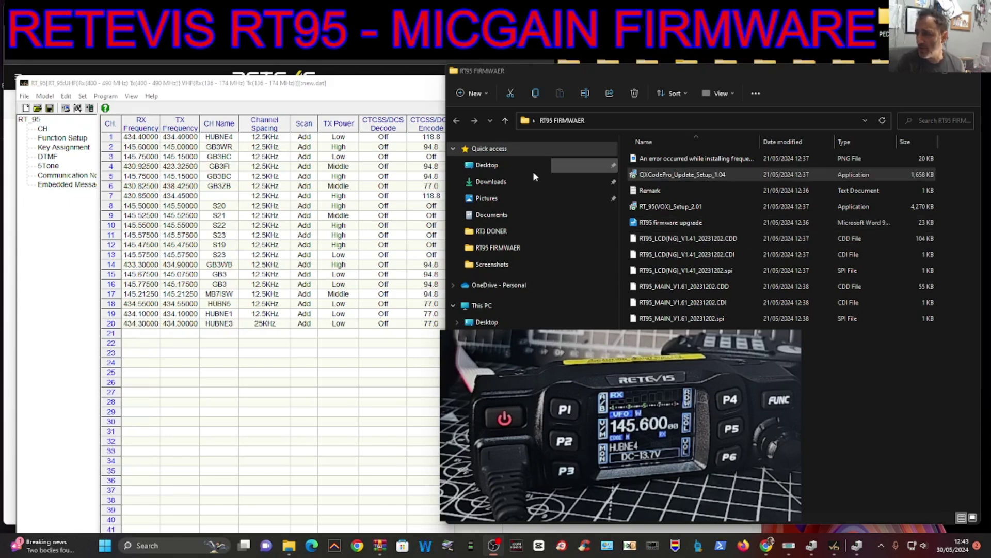
right_click(689, 177)
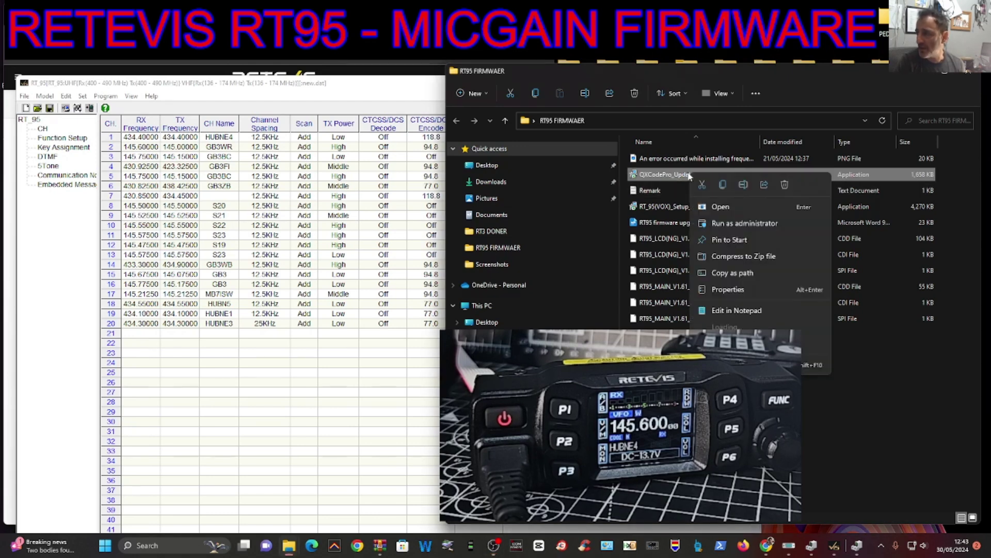
click(750, 220)
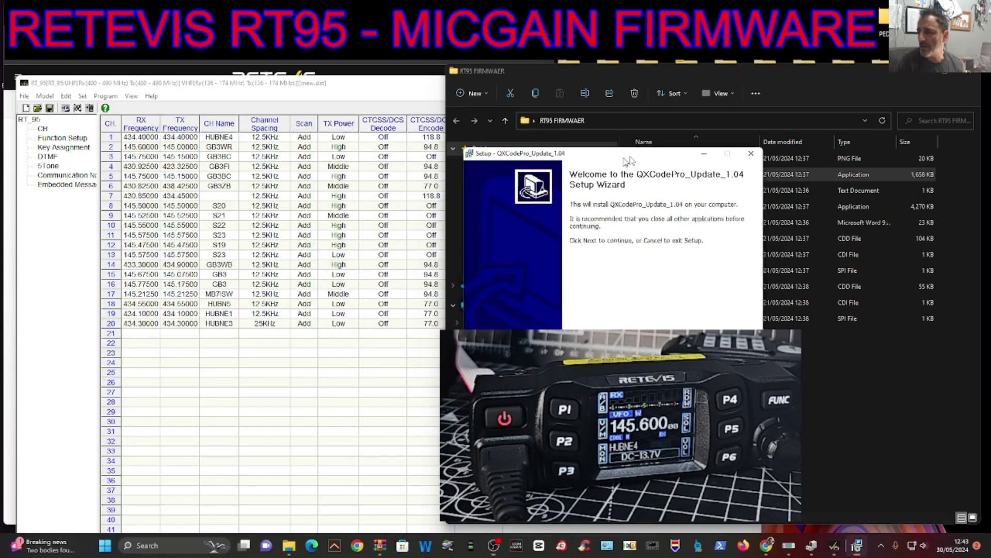
key(Return)
key(Return)
key(Return)
key(Return)
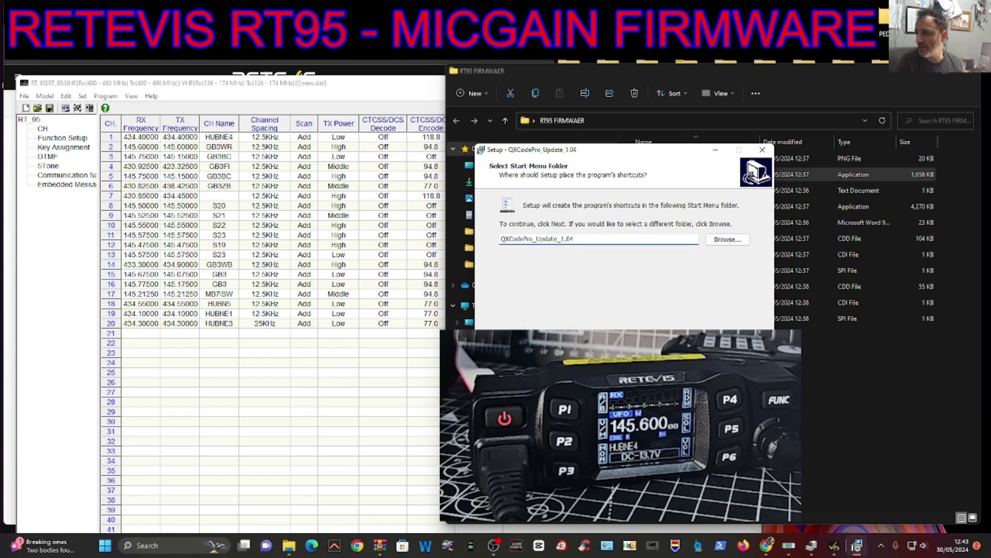
key(Return)
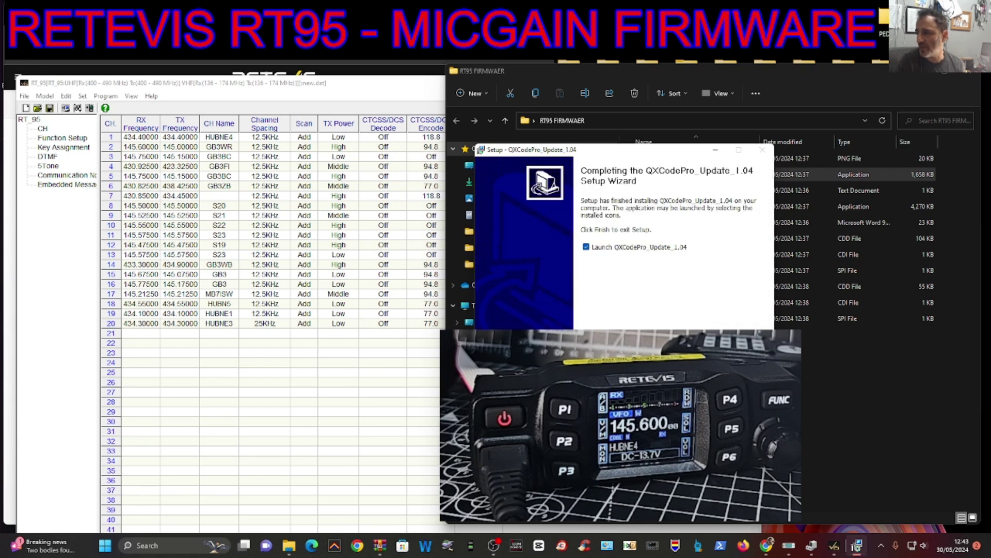
key(Return)
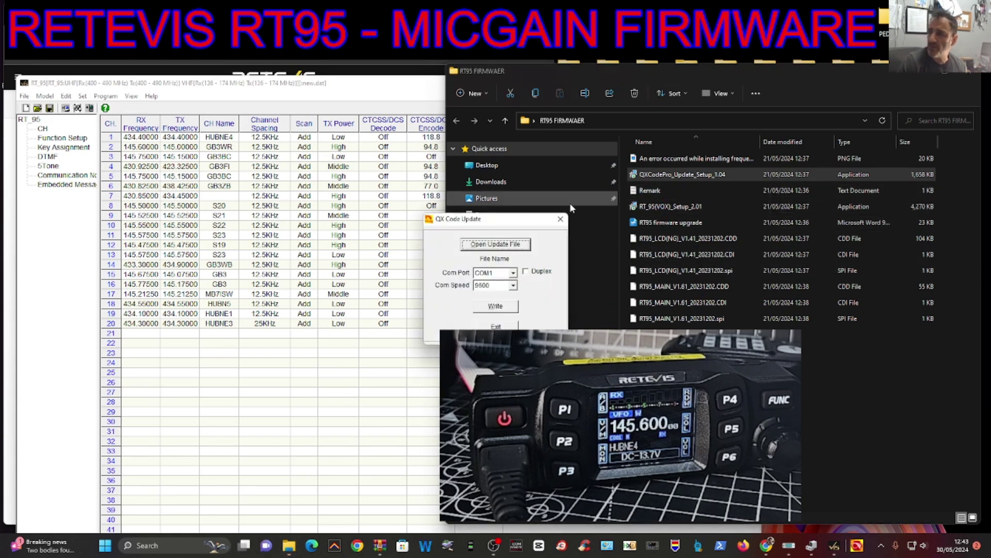
drag(455, 219, 713, 199)
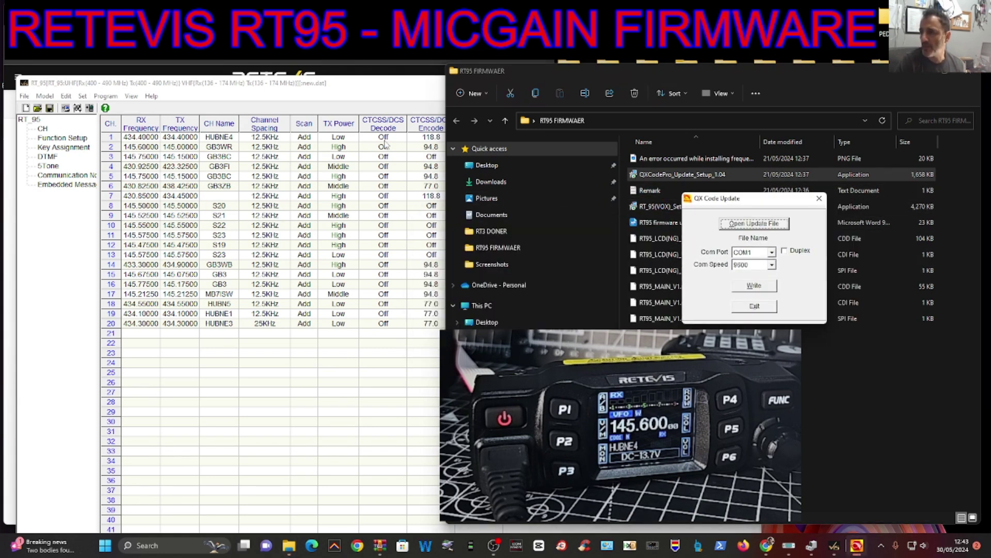
Step: Read the Retevis article's instructions for upgrading the RT95 motherboard and panel software, including the notice about installing on the C drive
click(385, 143)
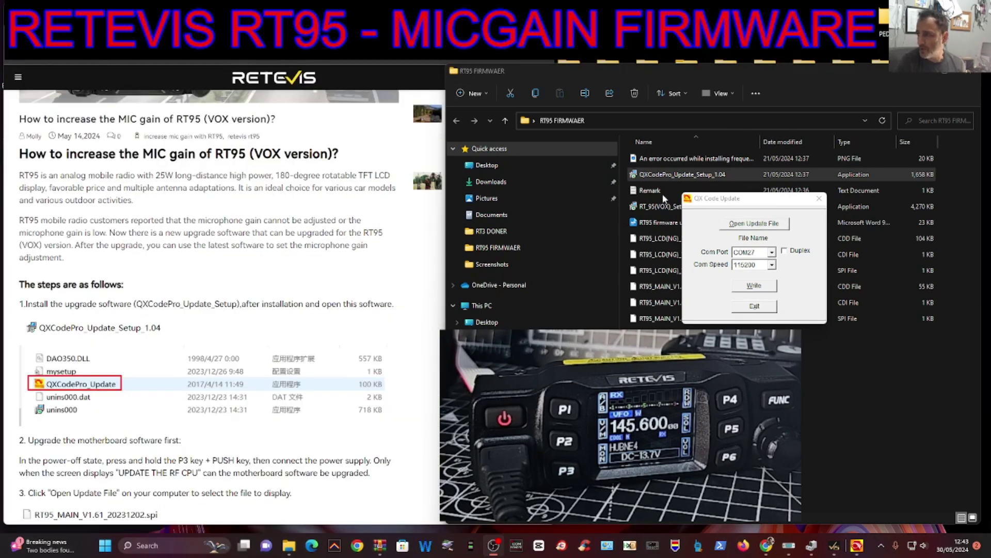
click(494, 545)
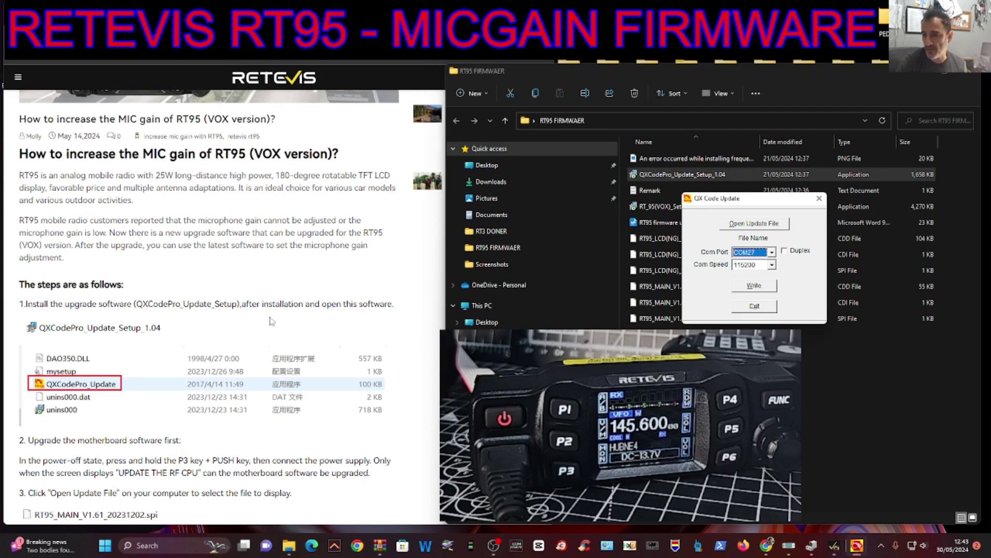
scroll(395, 324, up, 4)
scroll(395, 324, down, 3)
scroll(395, 324, down, 2)
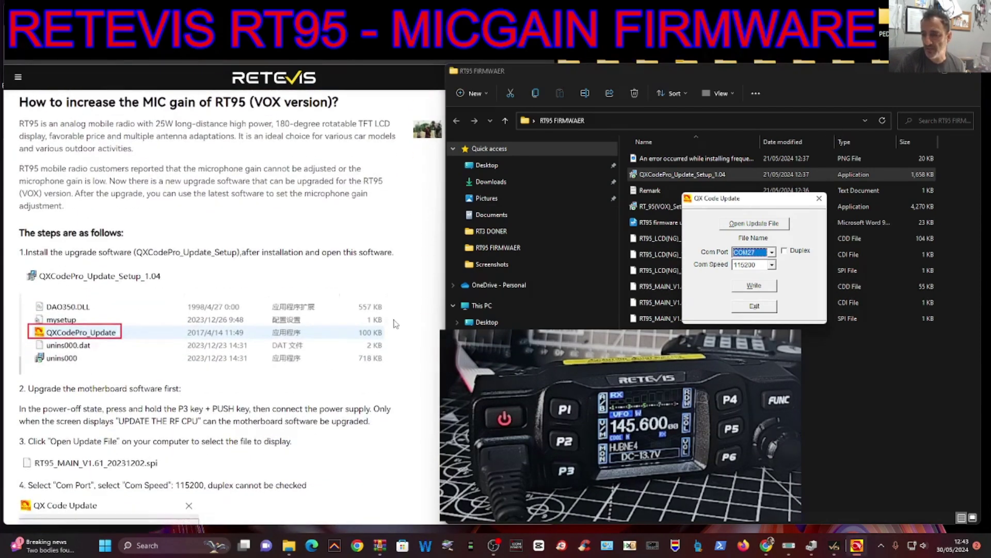
scroll(412, 283, down, 2)
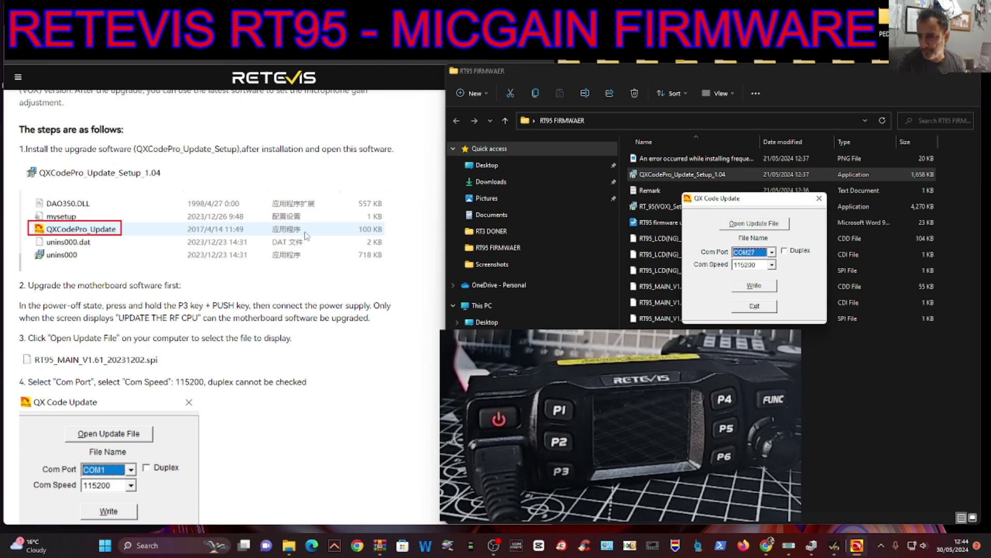
scroll(363, 231, down, 1)
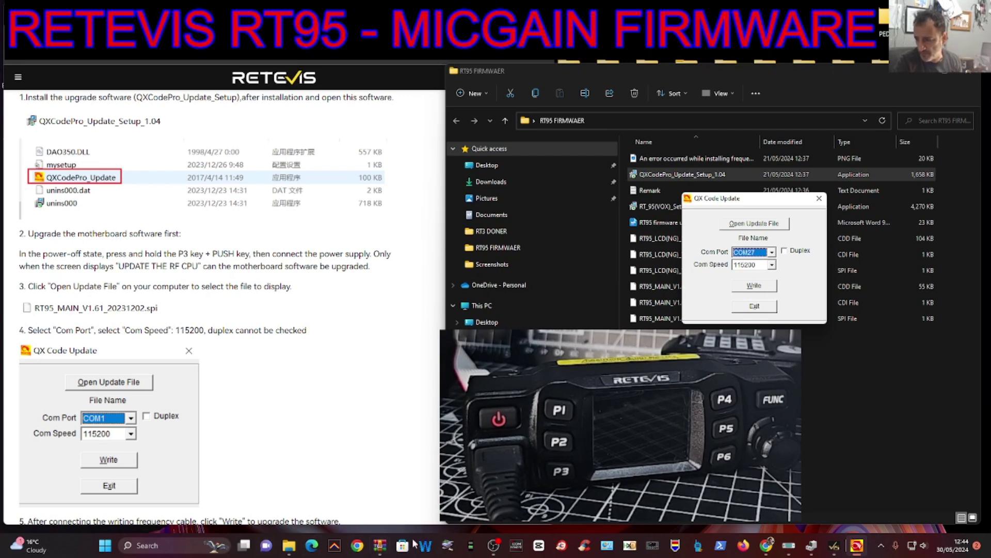
click(494, 546)
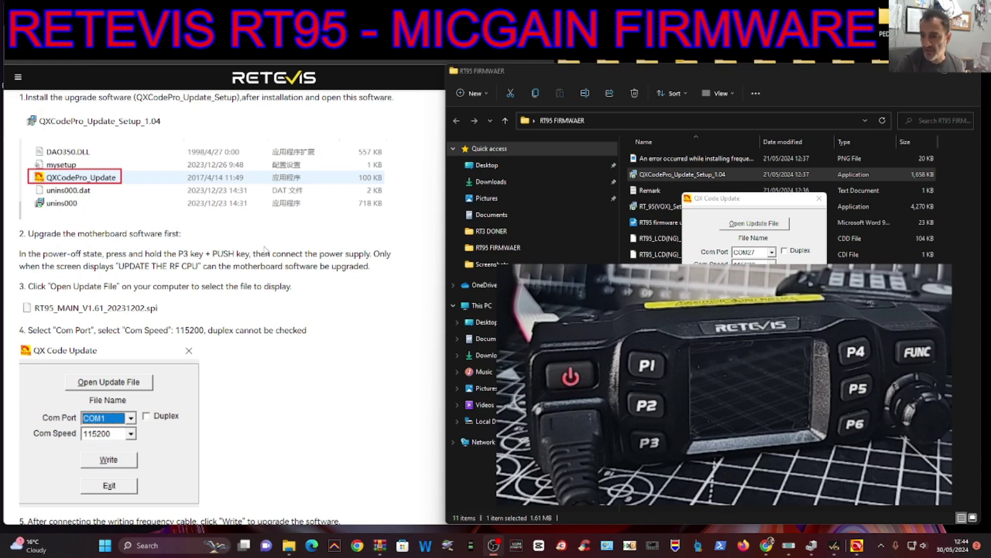
scroll(295, 251, down, 2)
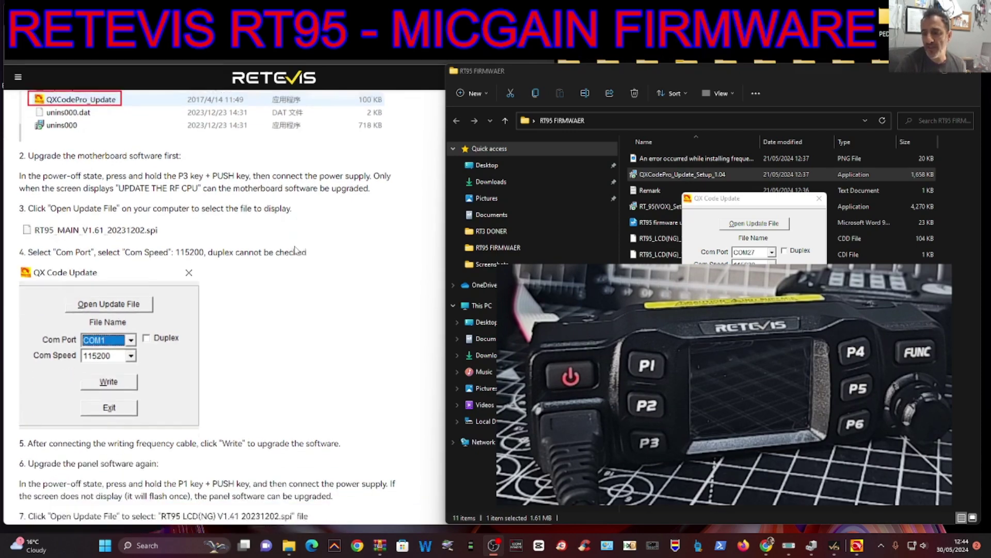
scroll(296, 250, down, 3)
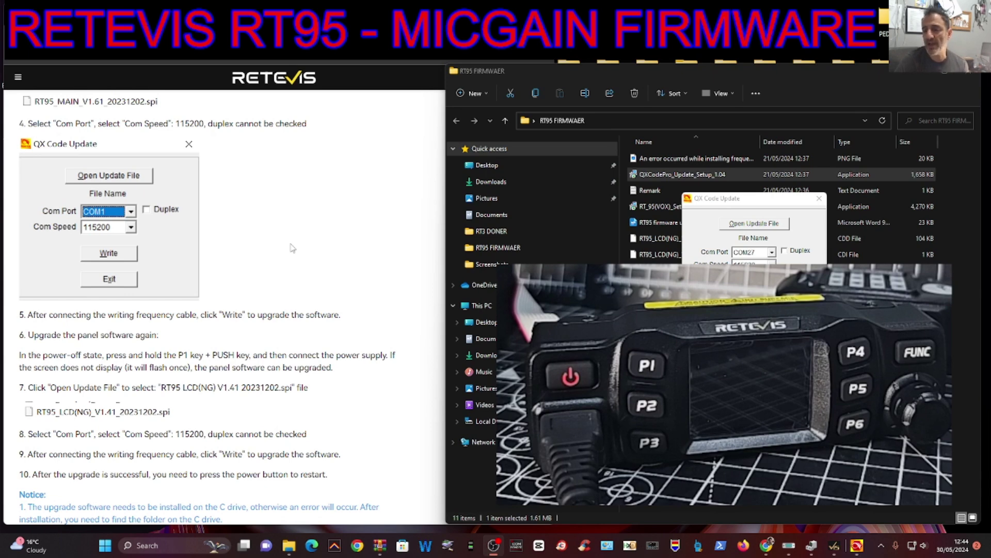
scroll(293, 247, down, 1)
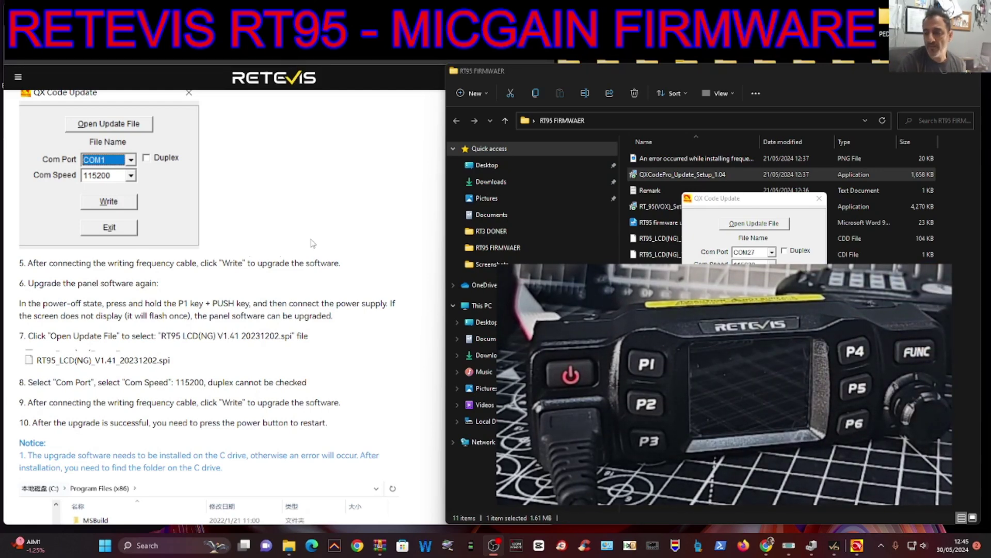
scroll(313, 244, down, 1)
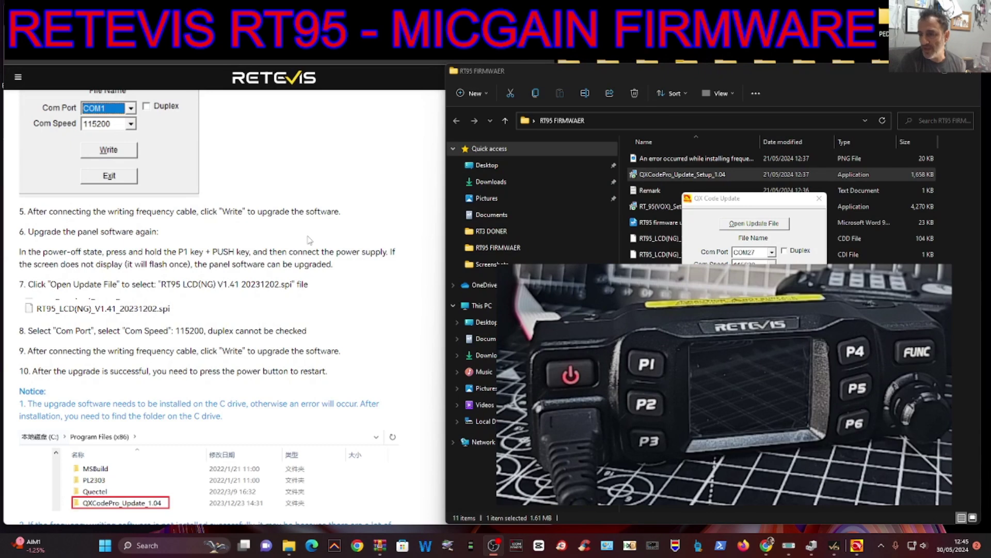
scroll(309, 240, up, 1)
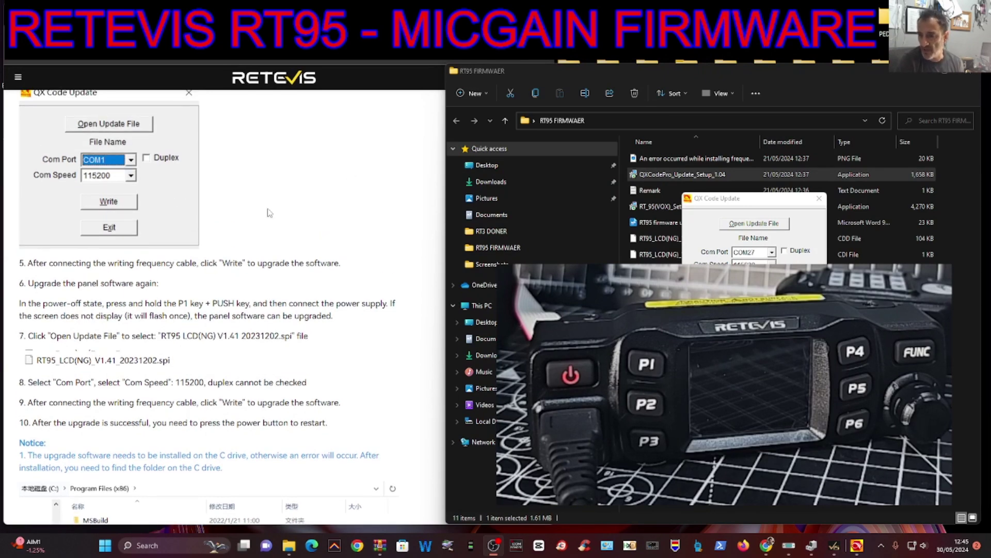
scroll(269, 212, down, 1)
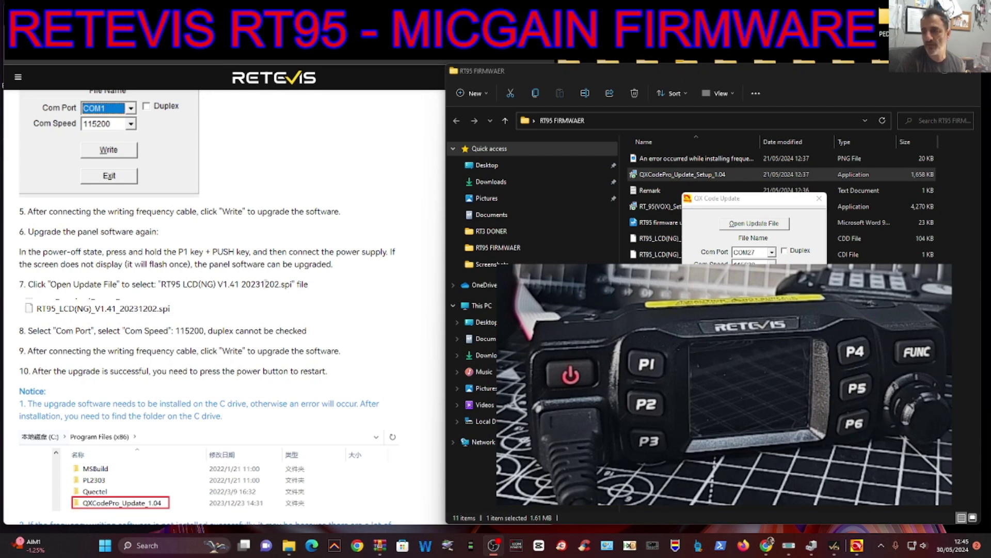
scroll(283, 285, down, 1)
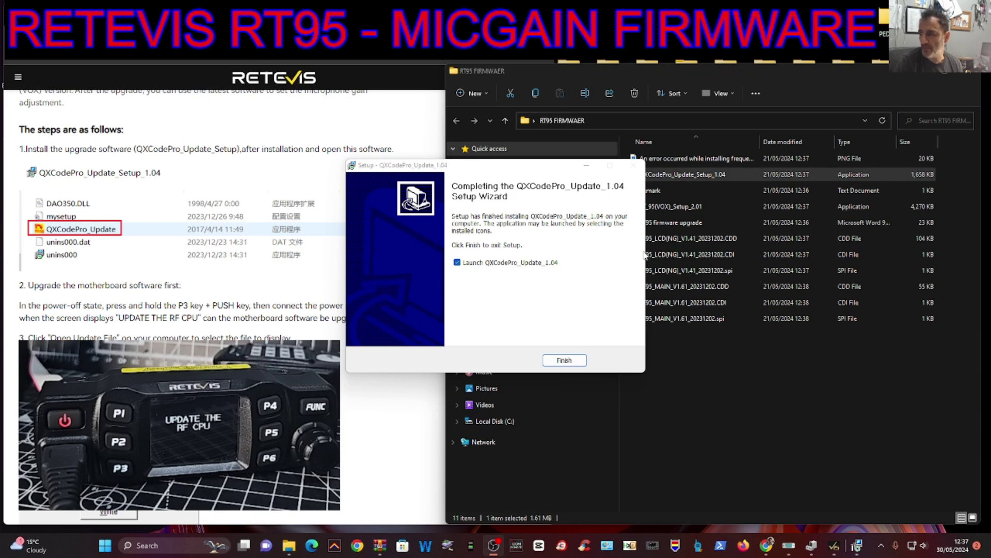
Step: Finish the setup wizard with the updater launched, and set Com Speed to 115200 and Com Port to COM27 in QX Code Update
click(565, 361)
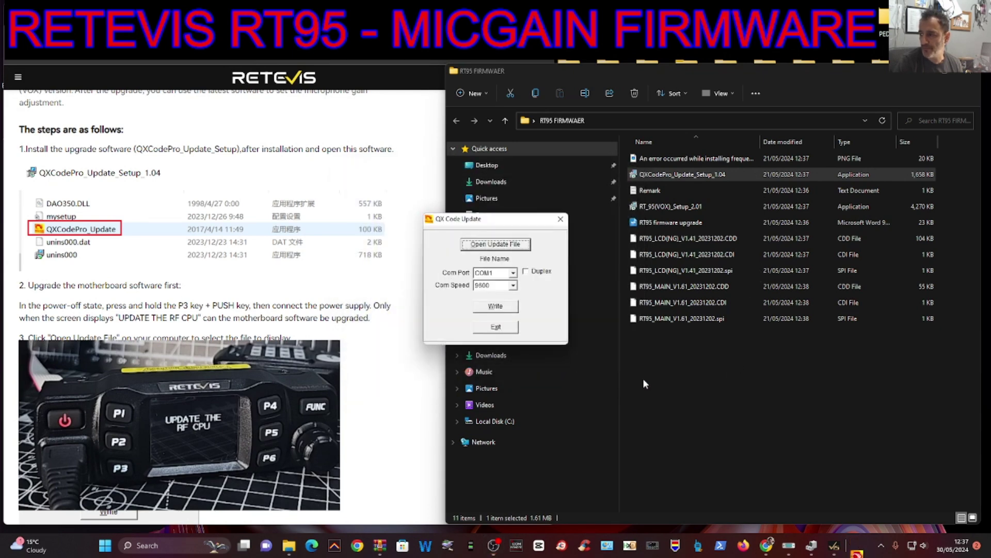
click(514, 286)
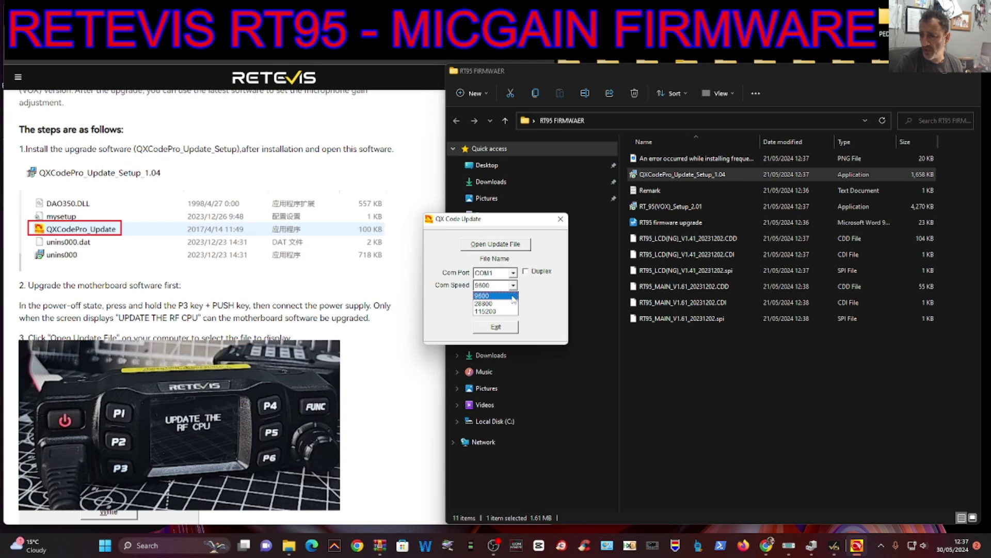
click(496, 311)
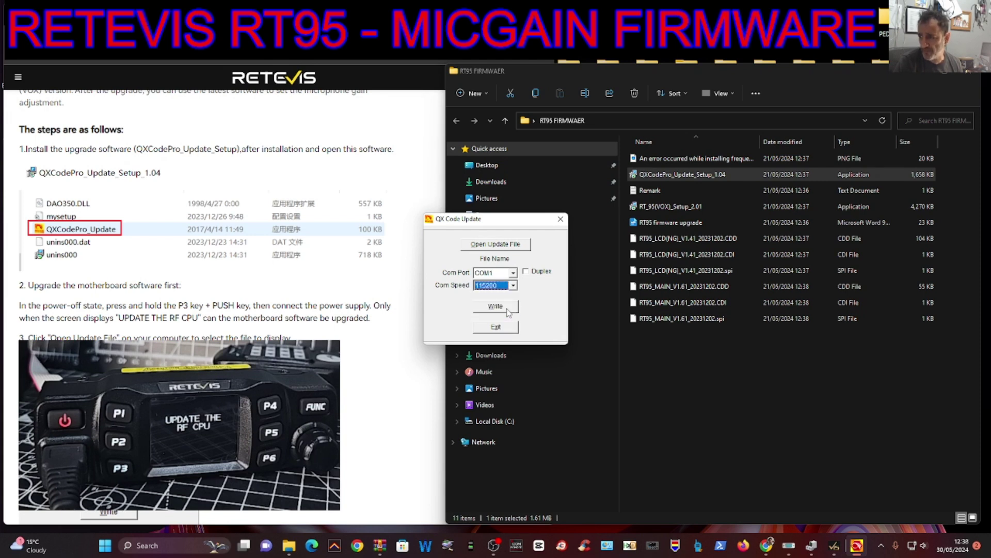
click(513, 273)
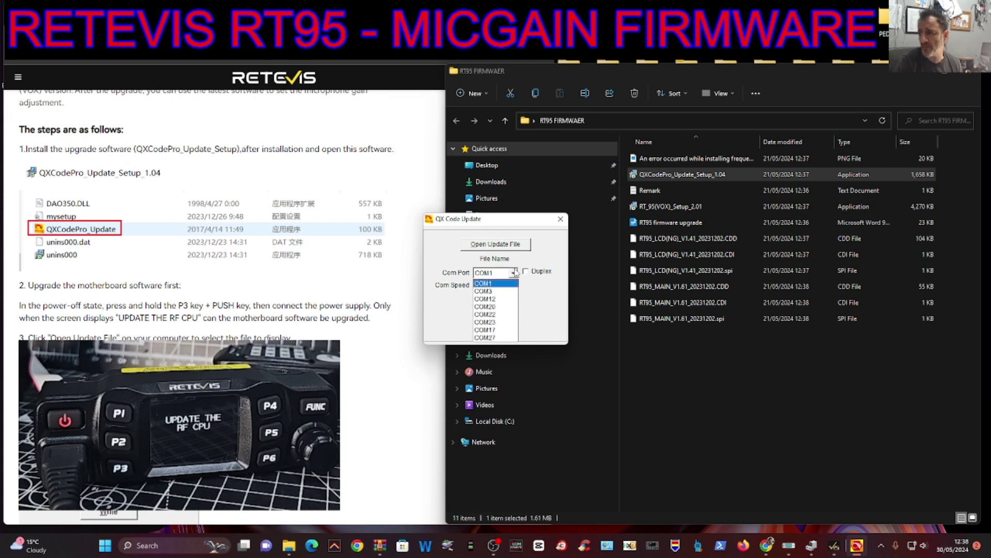
click(496, 338)
Step: Verify the Prolific USB serial cable's COM port under Ports (COM & LPT) in Device Manager, and close it
right_click(105, 545)
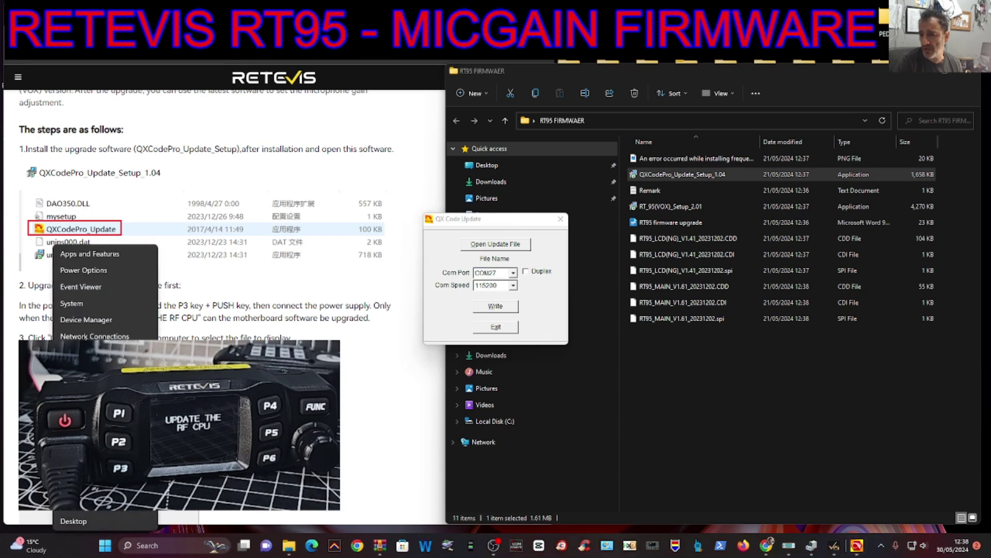
click(87, 321)
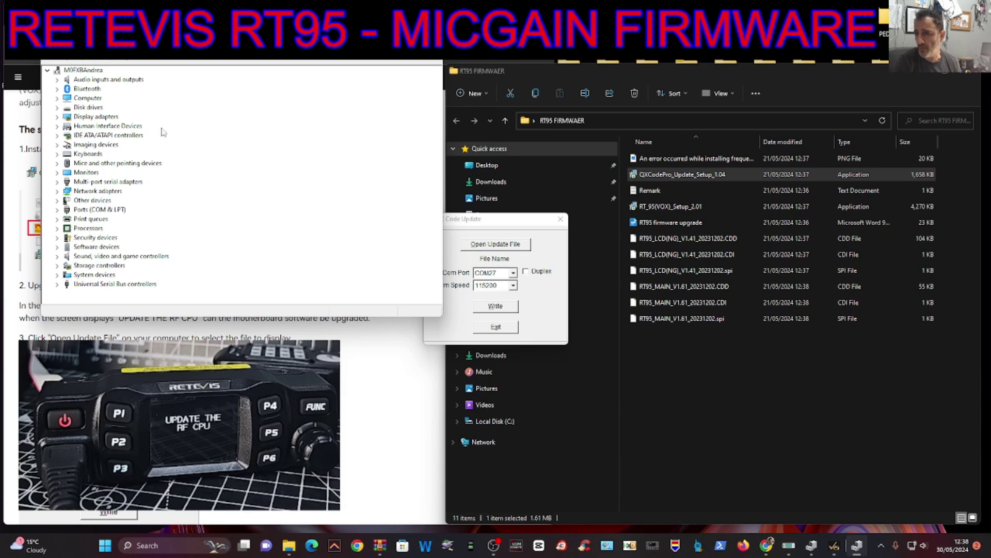
drag(209, 33, 184, 36)
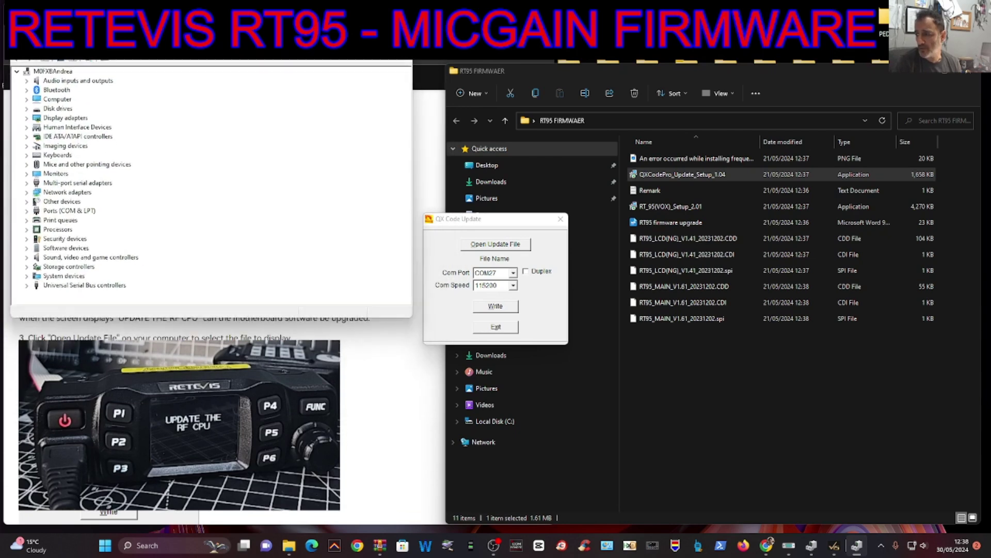
double_click(89, 214)
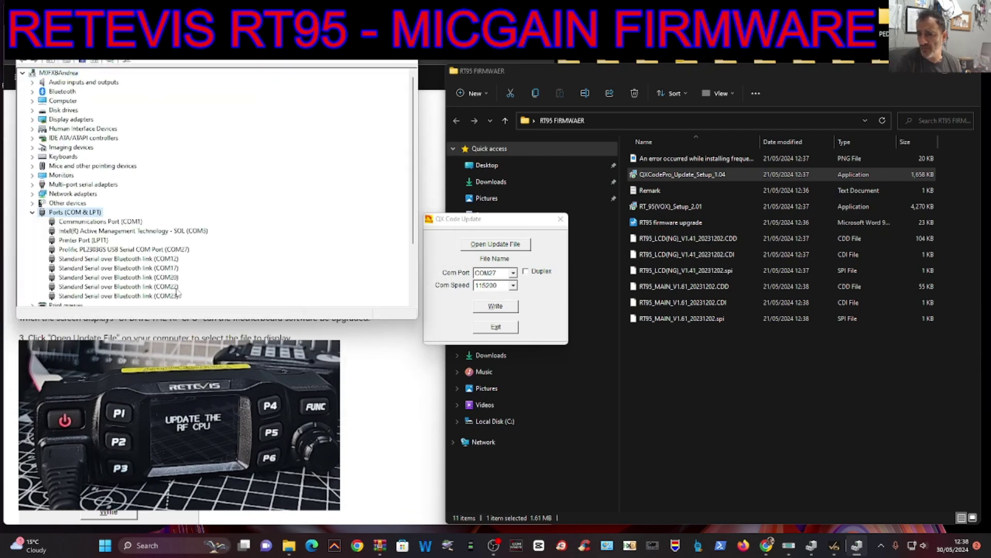
scroll(204, 242, down, 2)
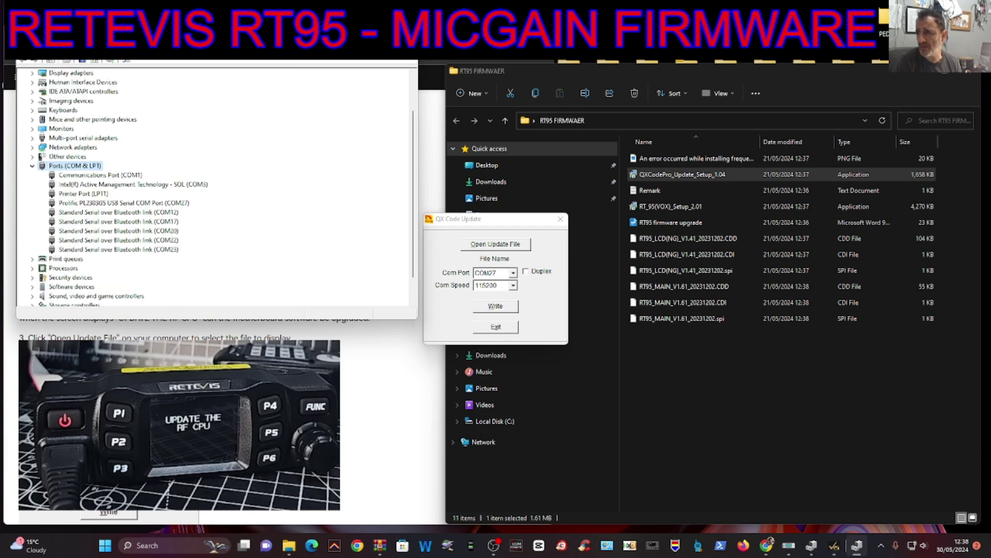
click(405, 32)
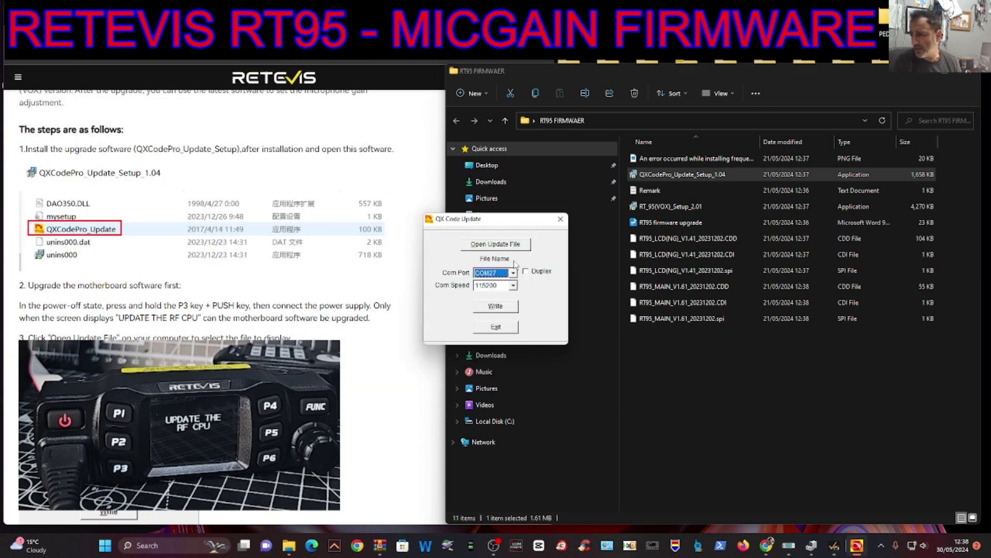
Step: Load RT95_MAIN_V1.61_20231202.spi as the update file and write the motherboard firmware to the radio
click(508, 250)
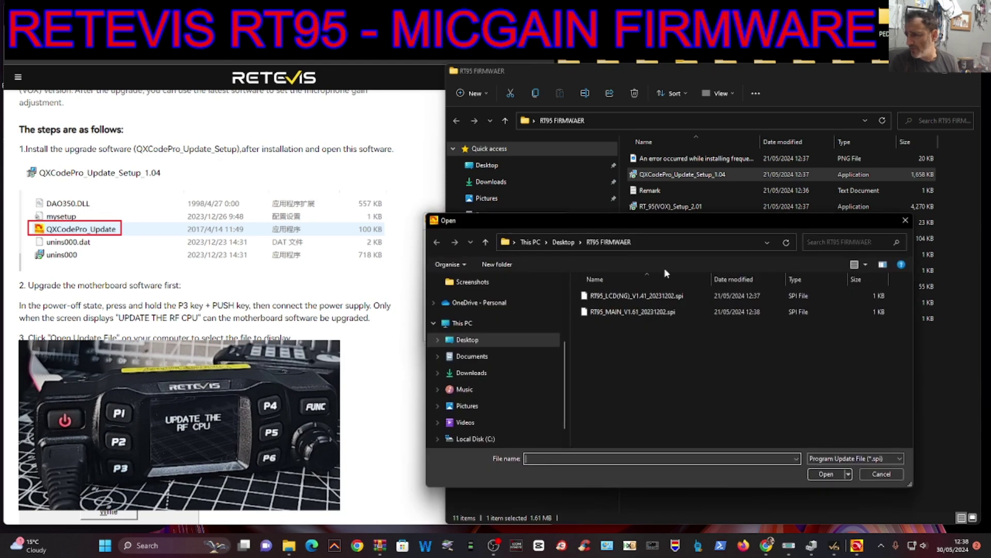
double_click(635, 312)
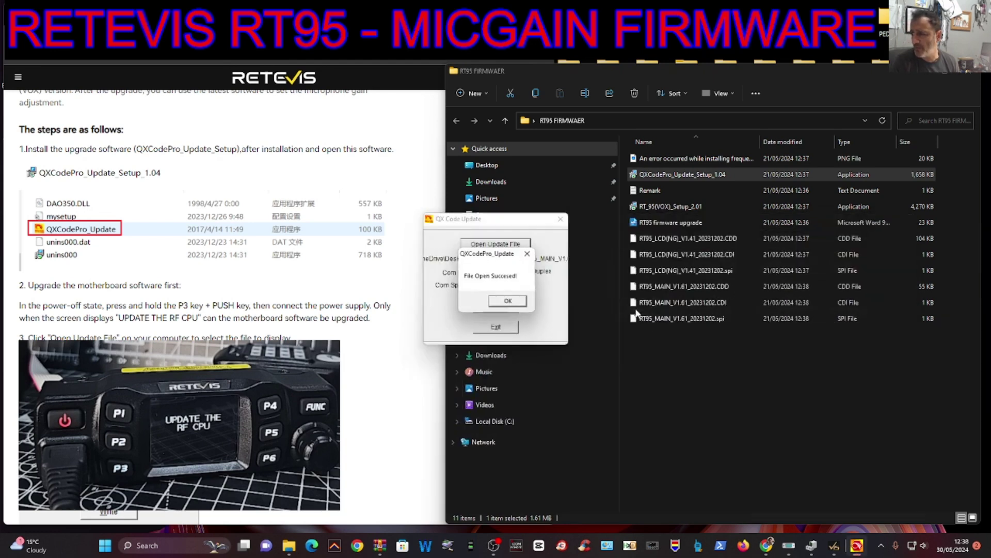
click(507, 301)
click(496, 308)
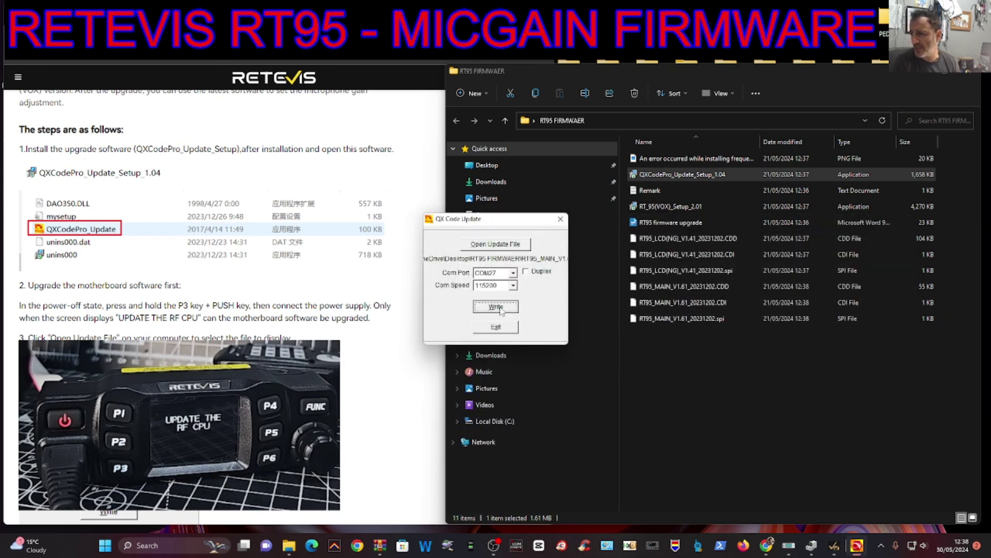
click(492, 307)
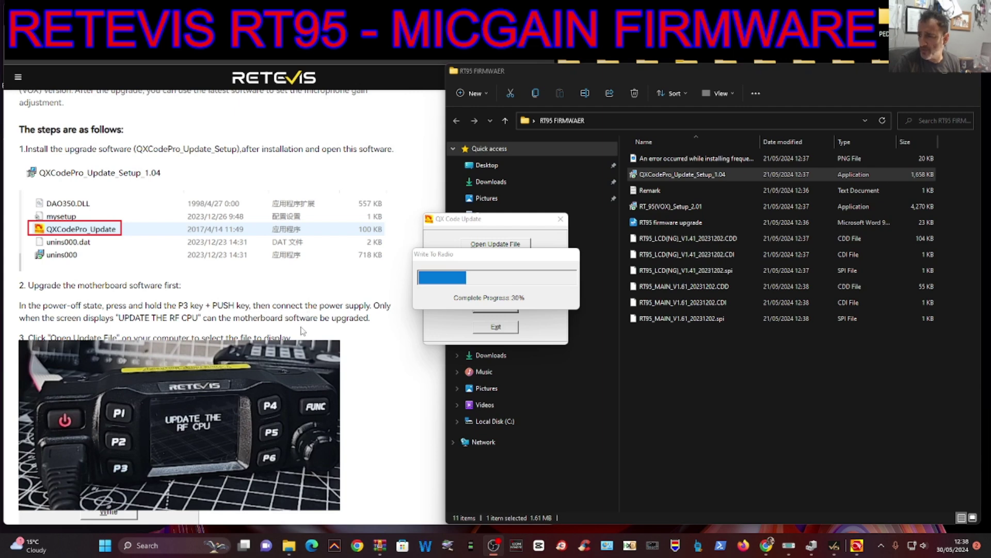
Step: Review the article's motherboard and panel upgrade instructions, including the key combinations, update files and COM settings, while the write runs
scroll(305, 330, down, 1)
scroll(339, 318, down, 3)
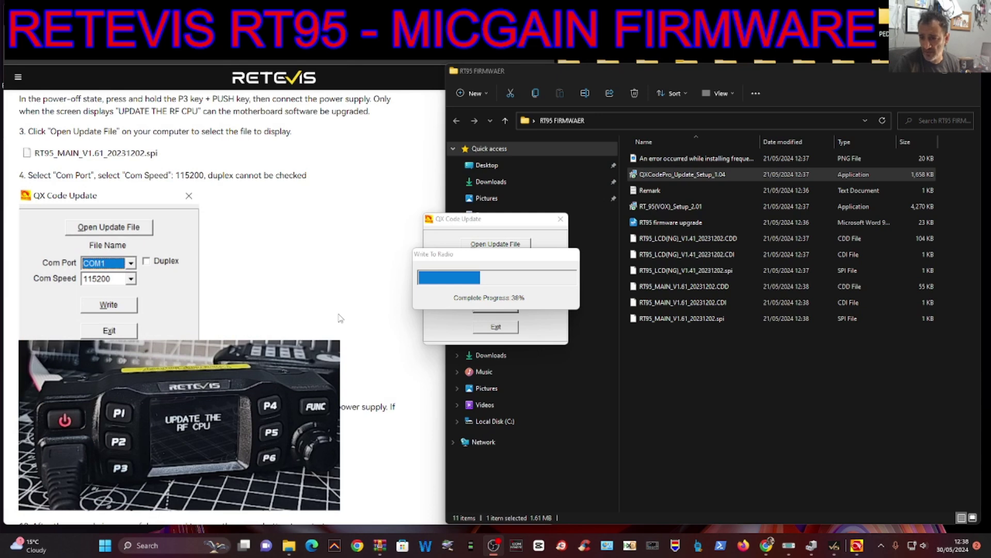
scroll(338, 318, up, 3)
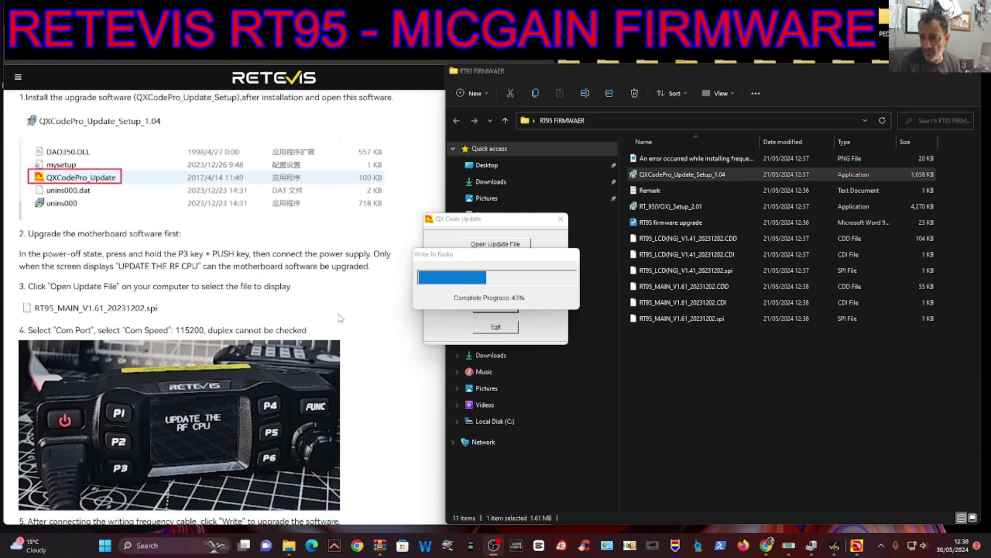
scroll(340, 317, down, 4)
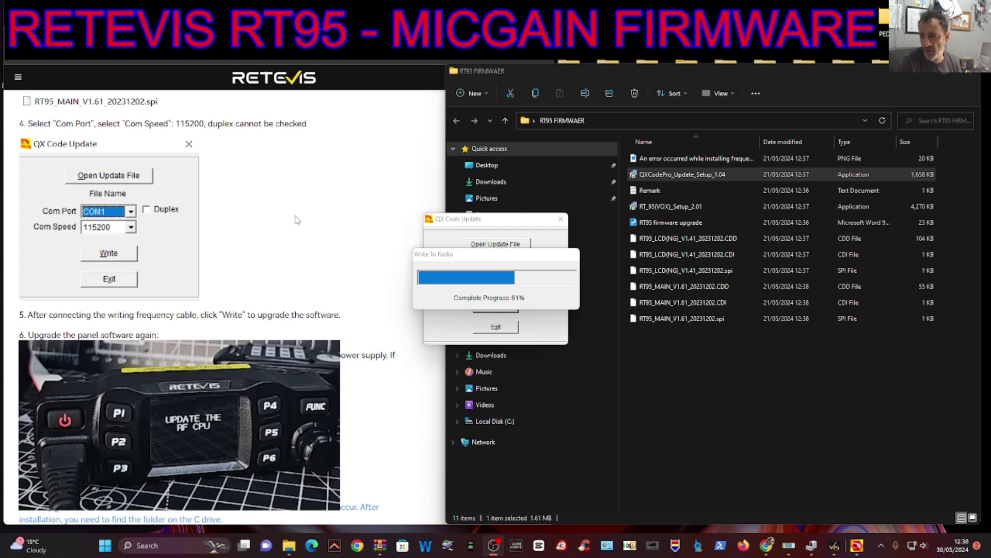
scroll(297, 220, down, 1)
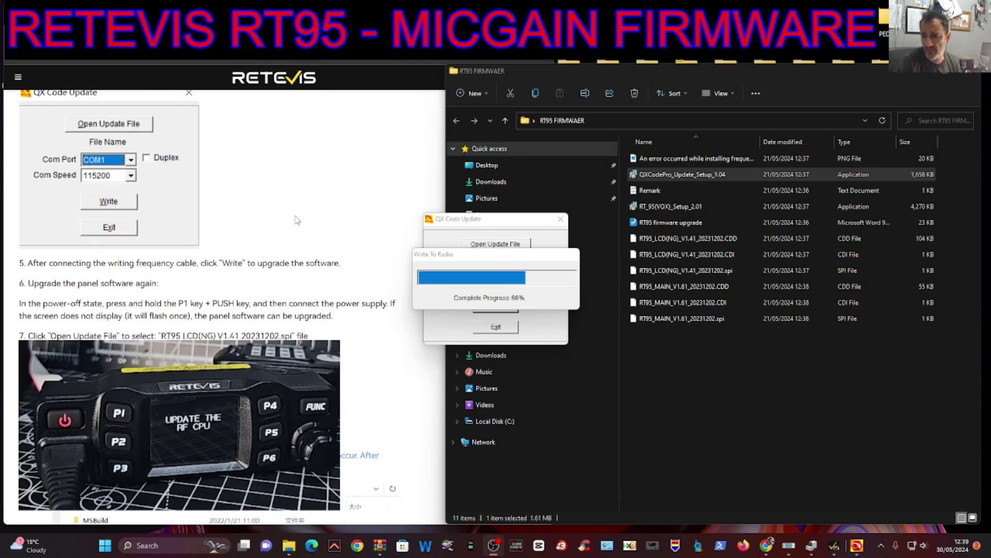
scroll(297, 220, down, 2)
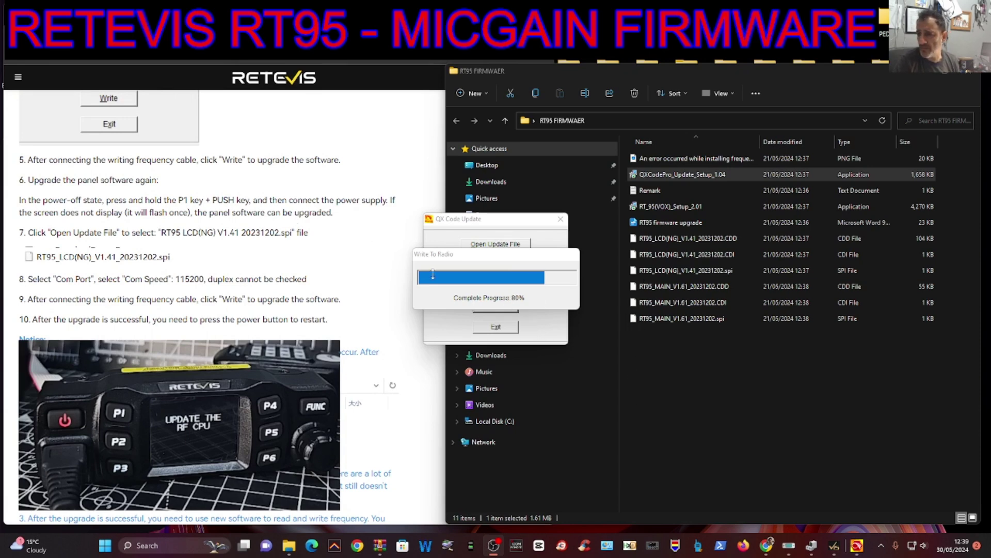
scroll(275, 297, up, 5)
scroll(311, 311, up, 8)
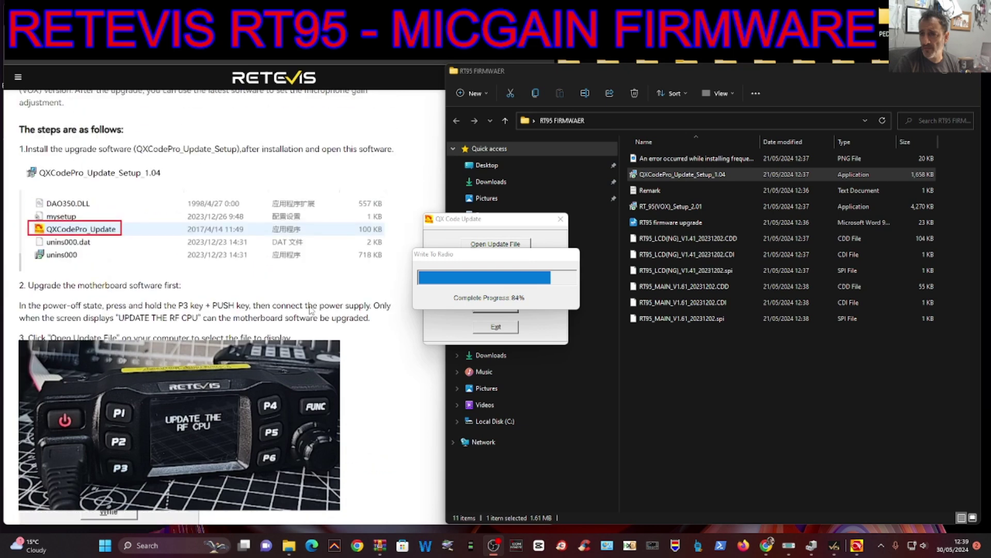
scroll(312, 310, down, 10)
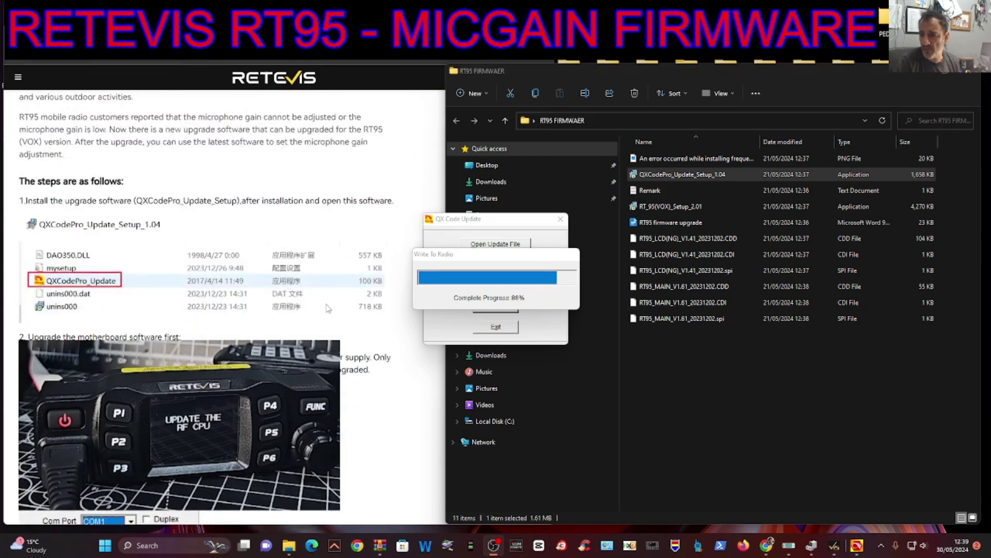
scroll(329, 307, down, 3)
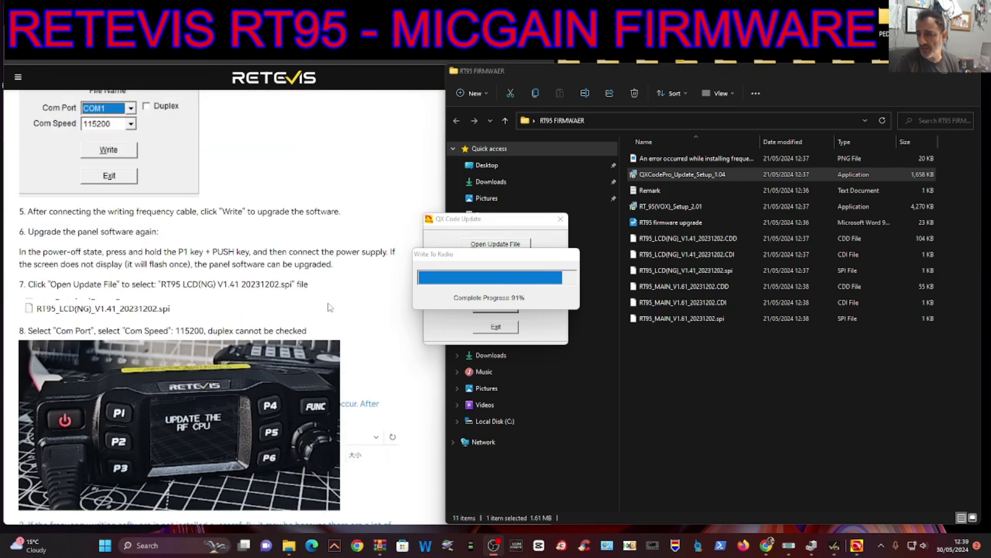
scroll(329, 307, up, 4)
scroll(330, 305, down, 2)
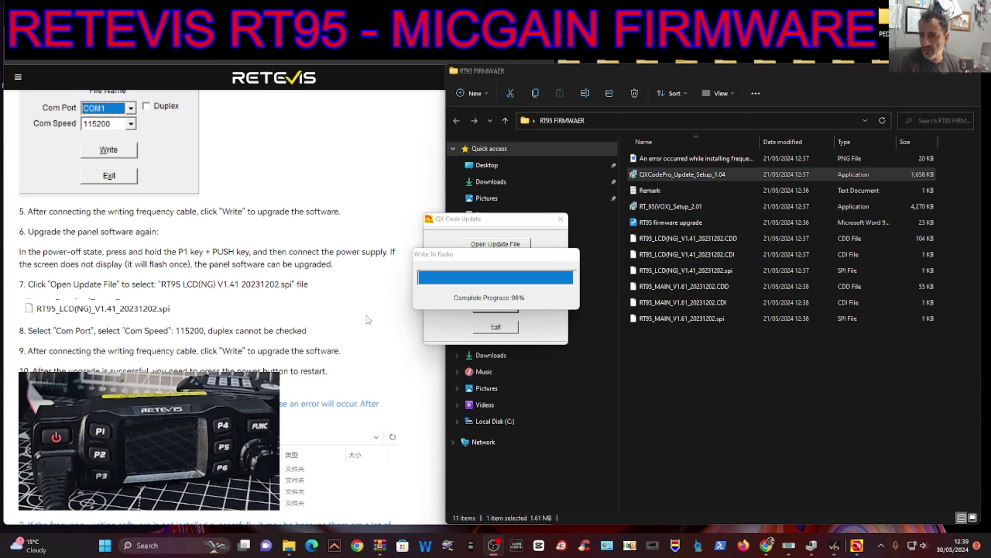
scroll(363, 320, up, 6)
scroll(362, 319, up, 1)
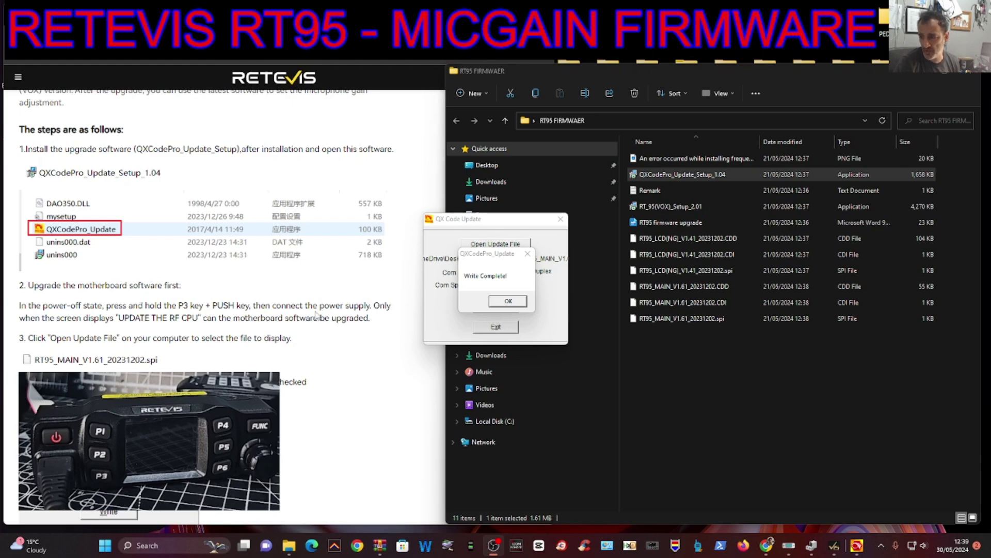
scroll(317, 315, down, 4)
scroll(318, 315, down, 3)
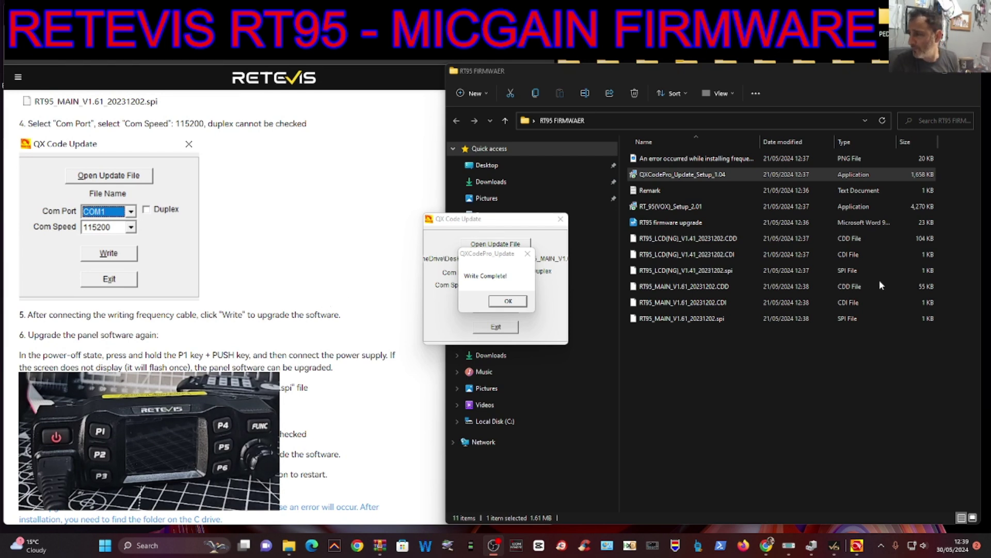
Step: Dismiss the motherboard write message, load RT95_LCD(NG)_V1.41_20231202.spi as the update file and write the panel firmware to the radio
click(509, 301)
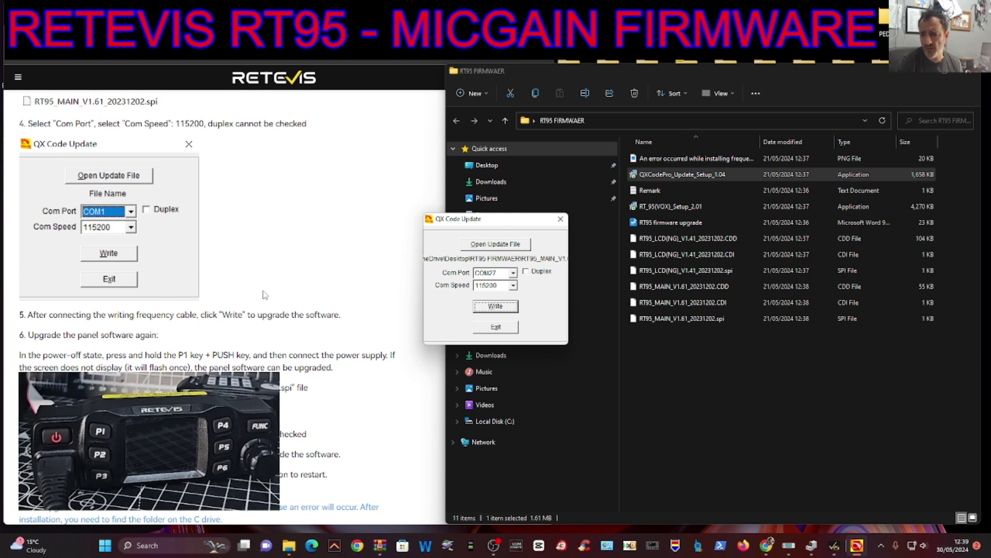
scroll(275, 270, down, 2)
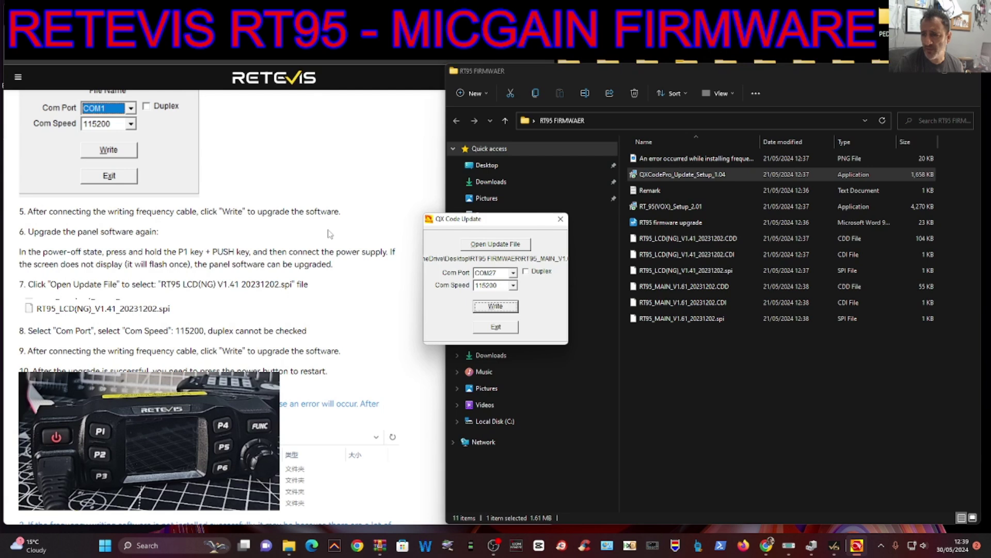
click(493, 544)
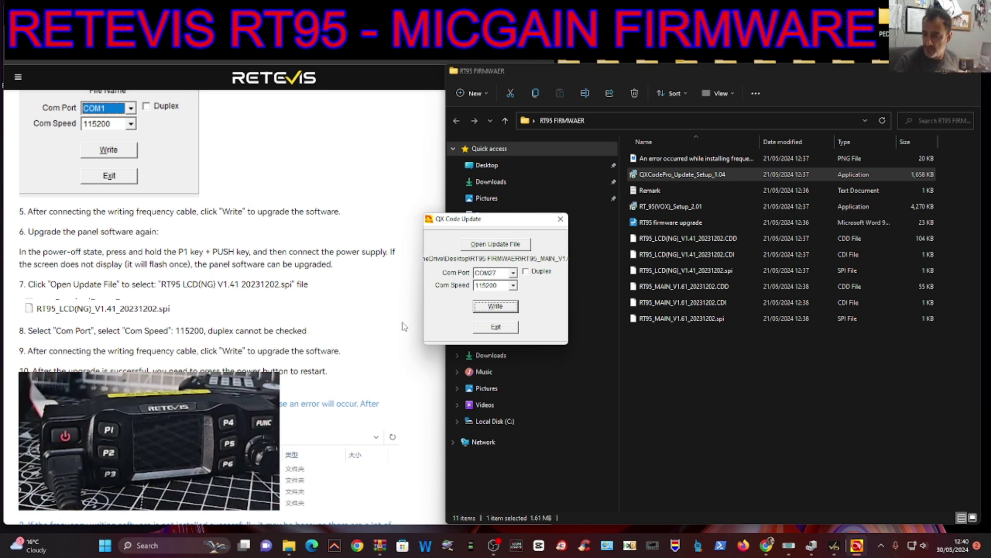
click(495, 244)
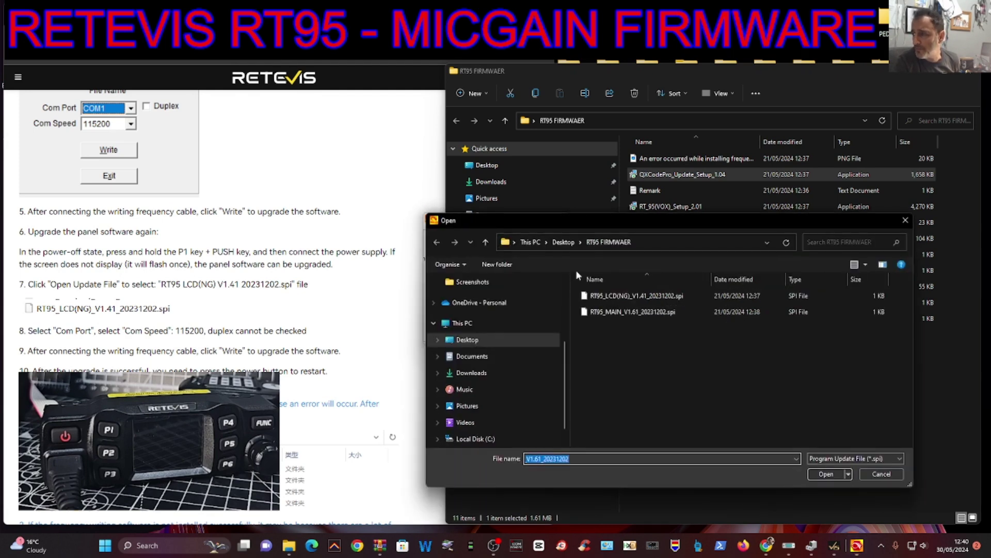
double_click(630, 296)
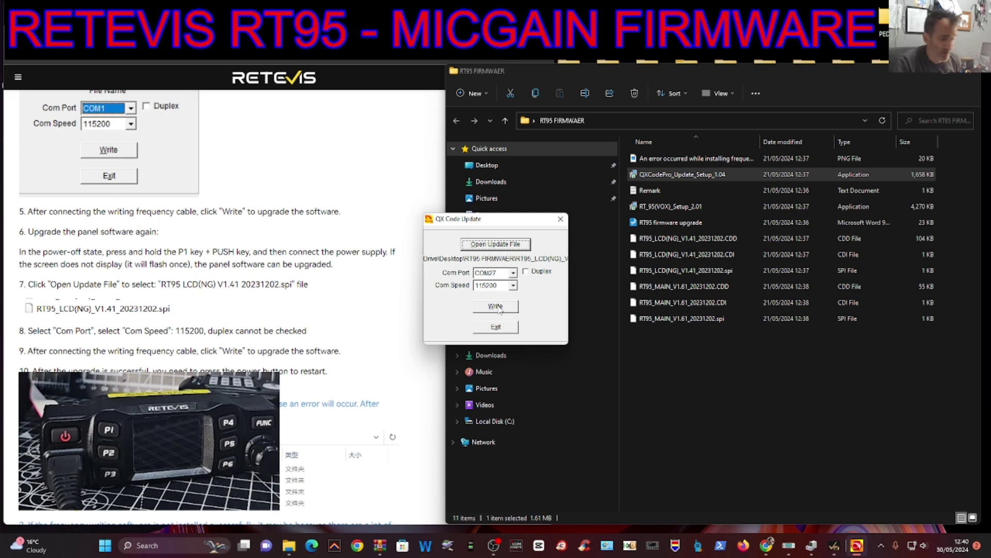
click(499, 308)
click(494, 308)
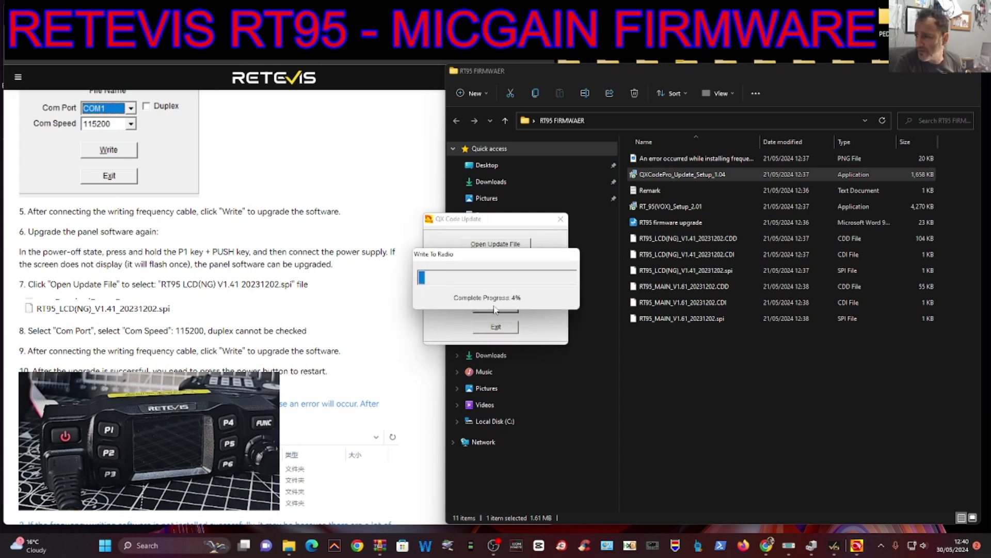